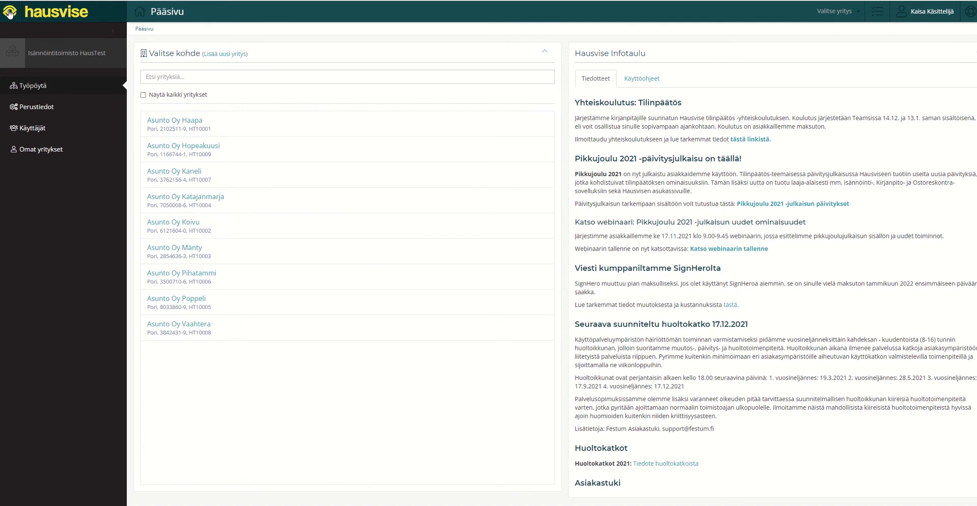
Look at the main application menu, then show the applications available for Asunto Oy Poppeli
left_click(10, 14)
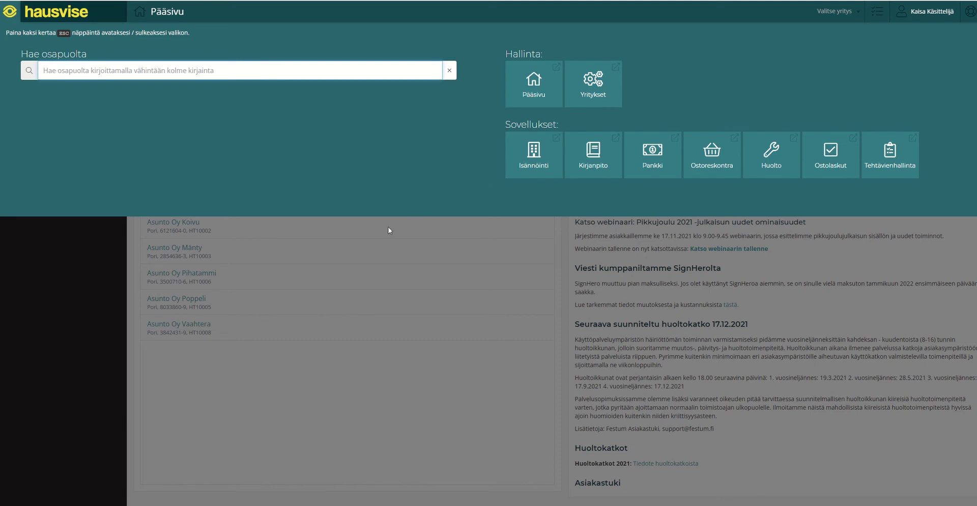
left_click(330, 300)
left_click(331, 302)
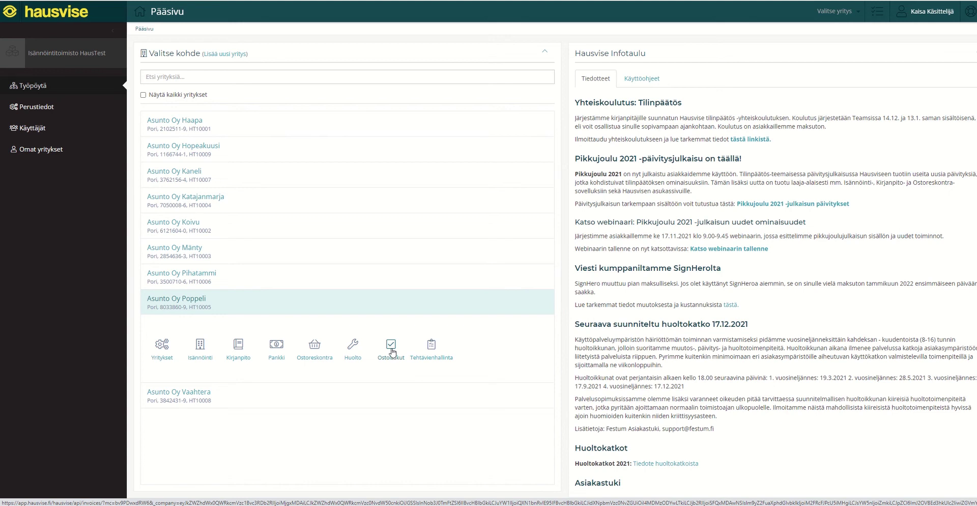
Open the Ostolaskut application from the main application menu
left_click(9, 15)
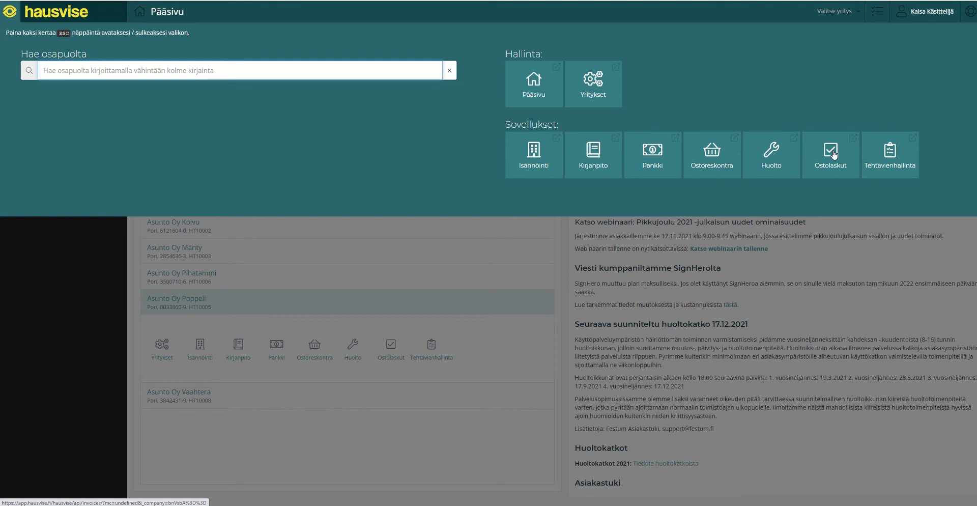
right_click(833, 153)
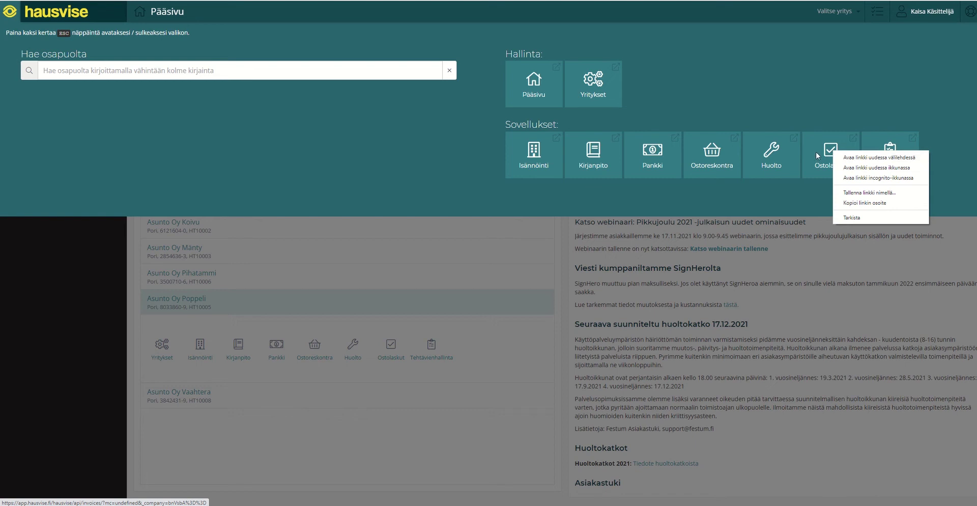
left_click(818, 156)
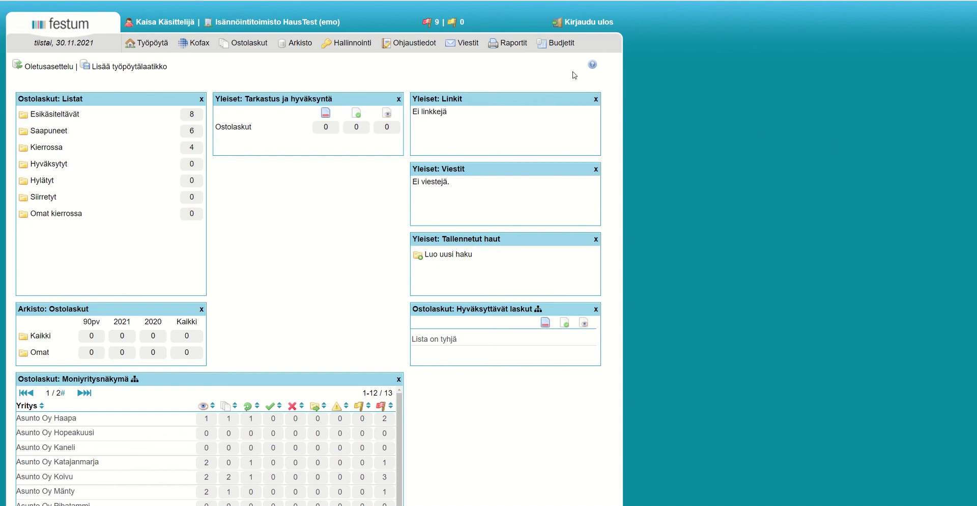
View the logged-in user's own details page and return to the desktop
left_click(169, 25)
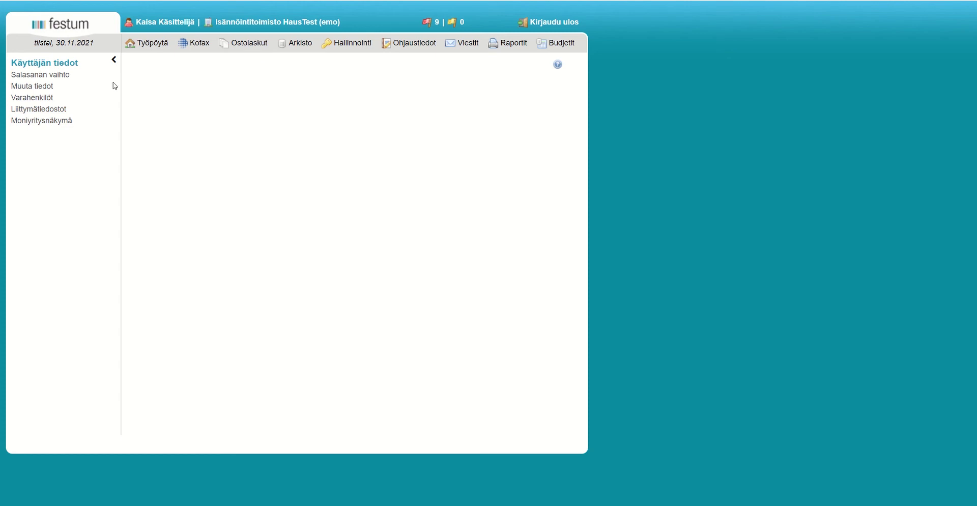
left_click(151, 48)
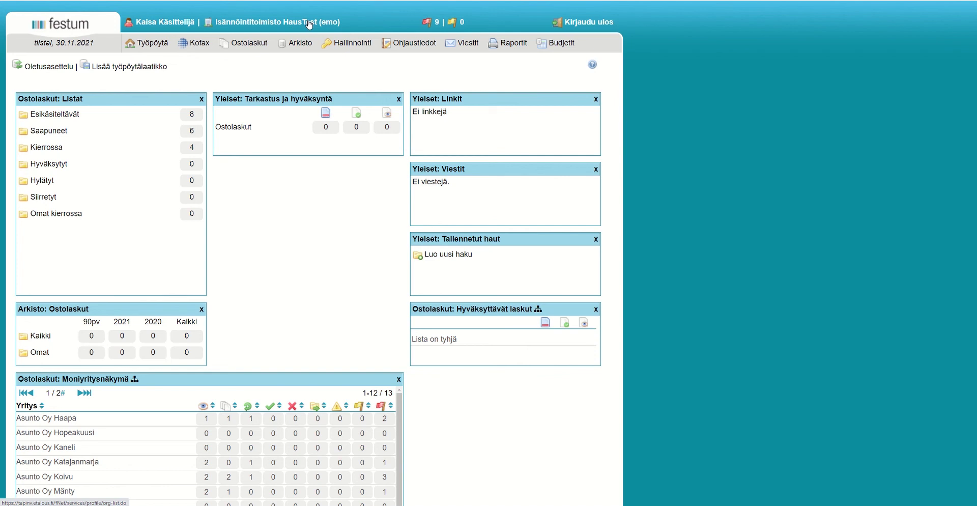
Switch the active company to Länsi-Porin yhtiöt
left_click(280, 24)
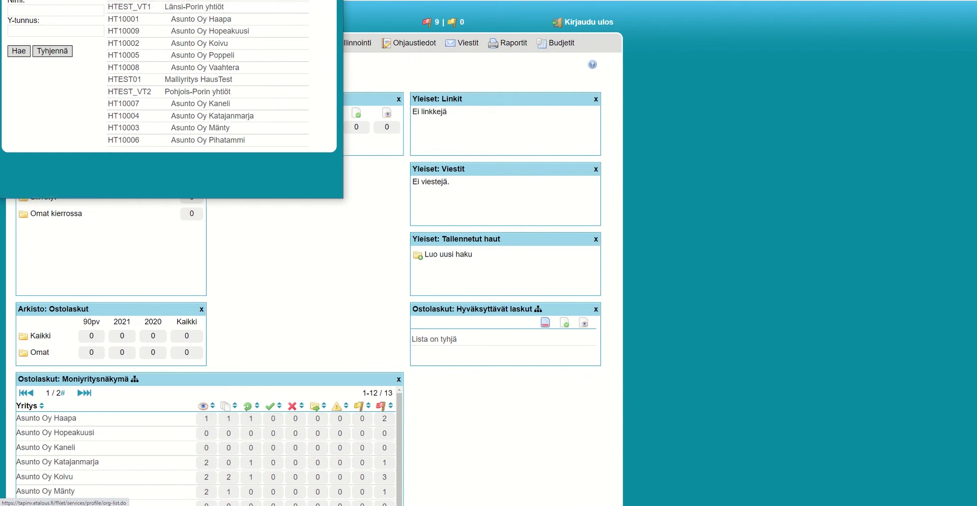
left_click_drag(195, 0, 206, 55)
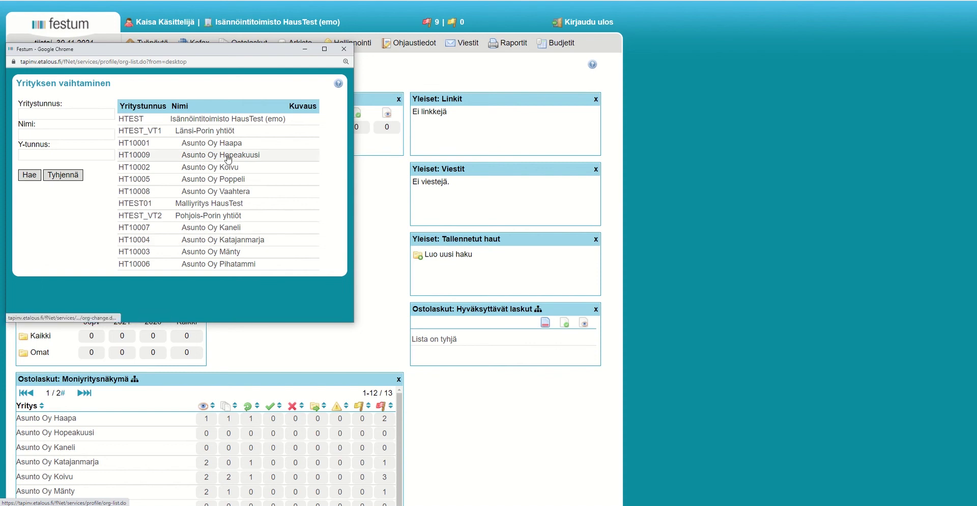
left_click(215, 132)
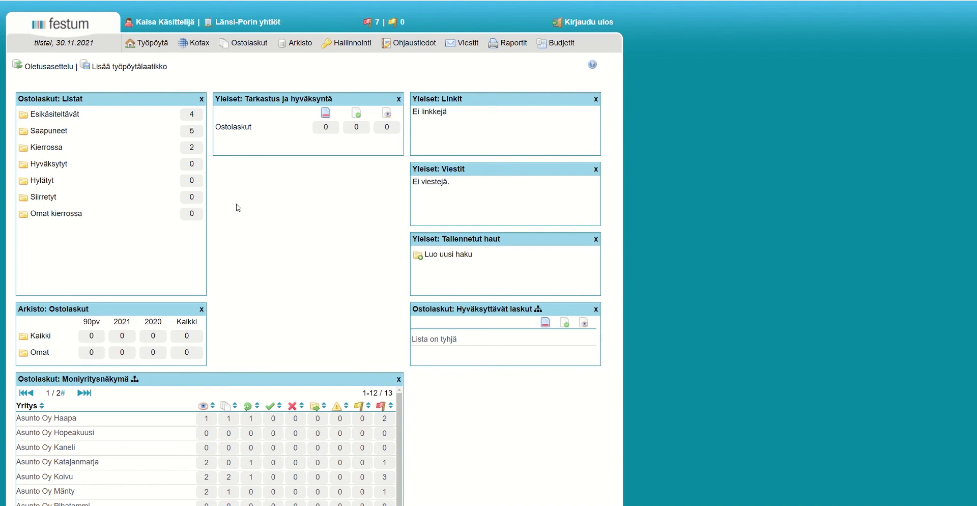
Search the companies by the name "kuusi", clear the search, and switch the active company to Asunto Oy Hopeakuusi
left_click(263, 27)
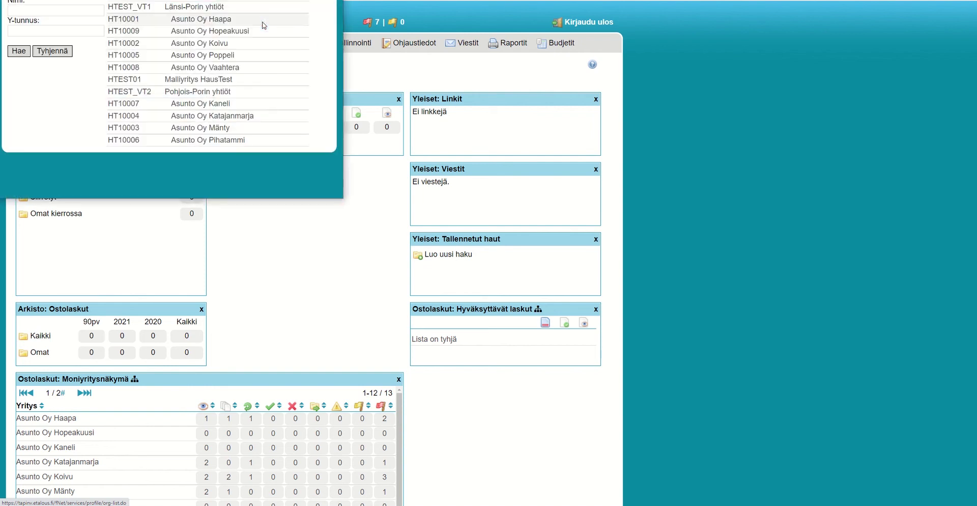
left_click_drag(160, 0, 198, 34)
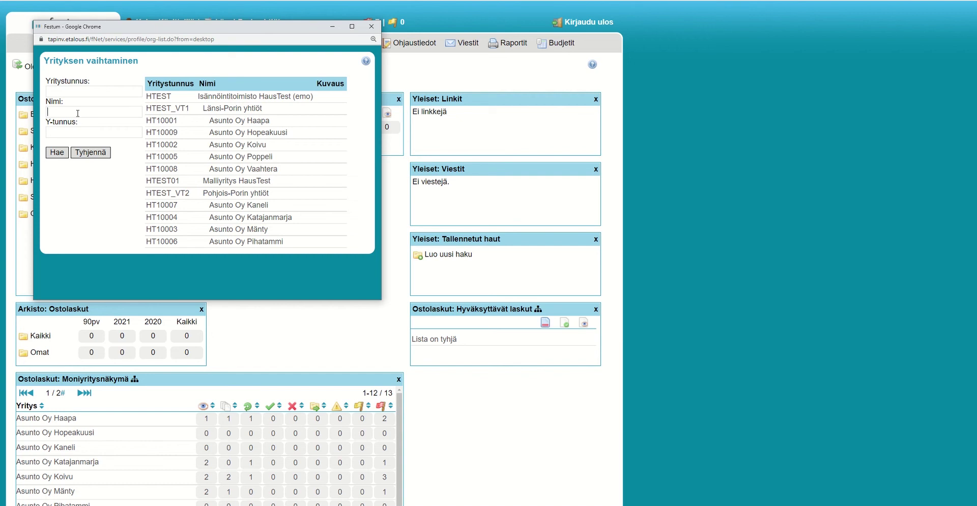
type("kuusi")
left_click(63, 156)
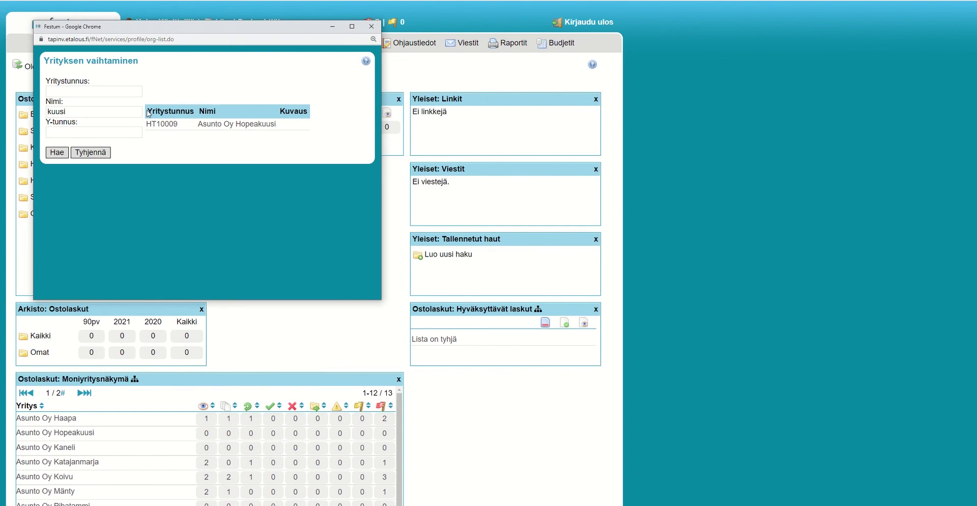
left_click(96, 155)
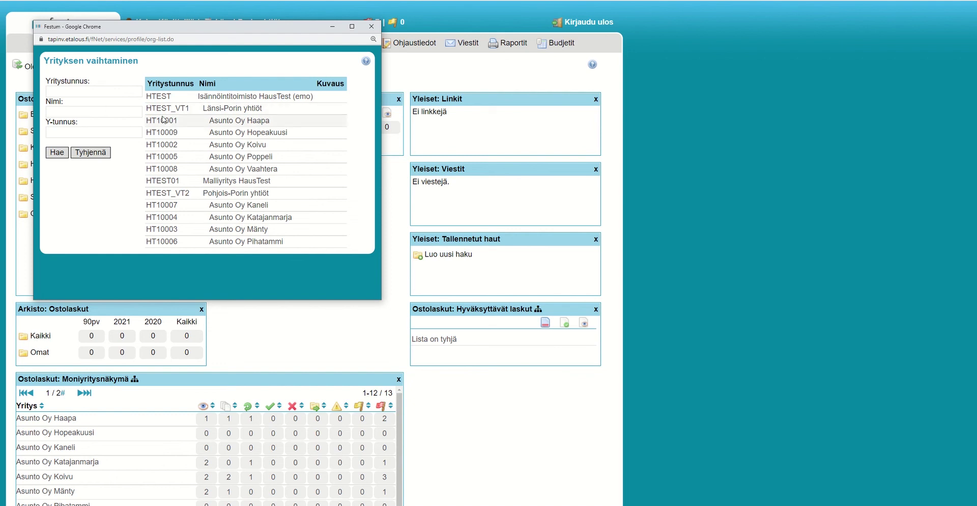
left_click(234, 134)
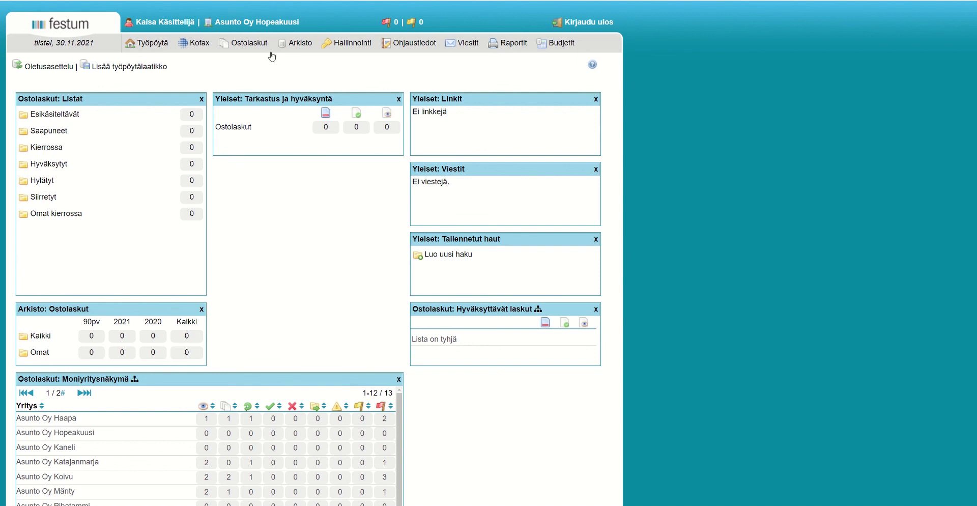
Switch the active company to the parent company Isännöintitoimisto HausTest (emo)
left_click(268, 26)
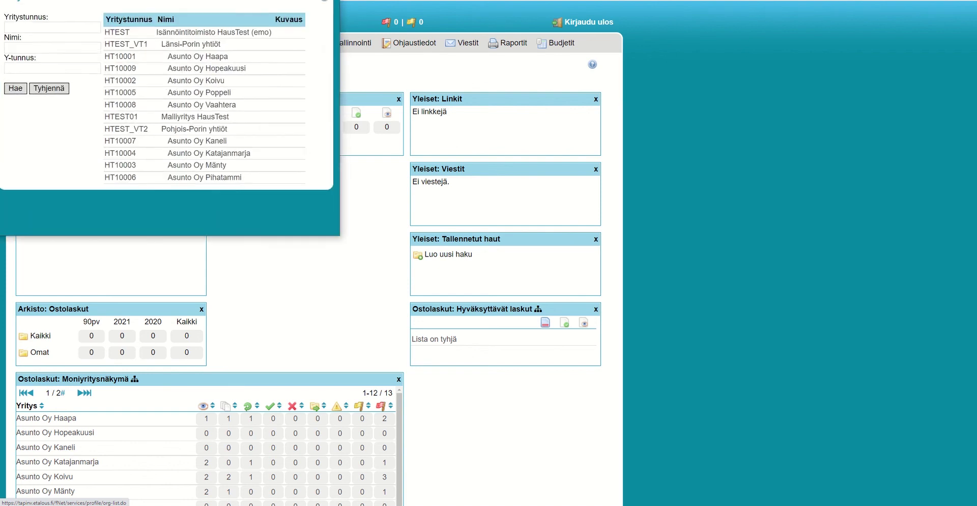
left_click(190, 82)
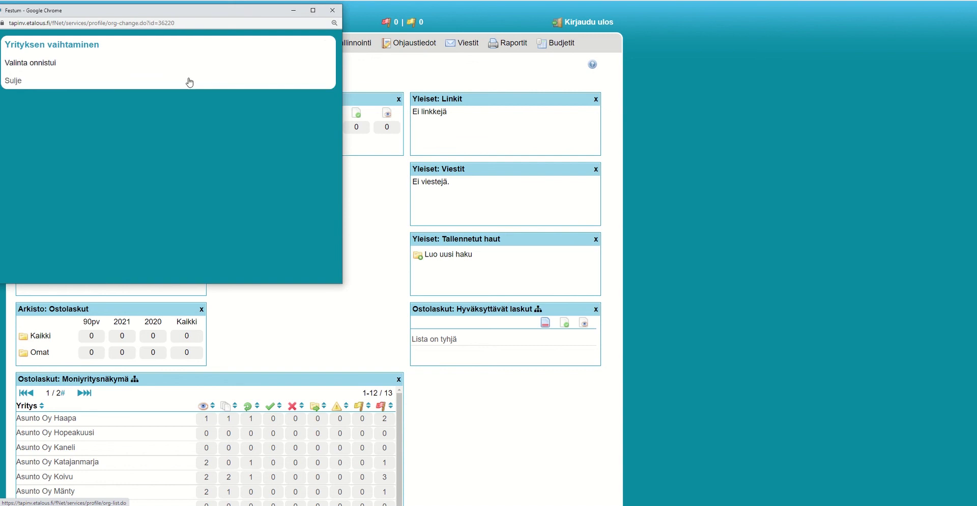
left_click(189, 81)
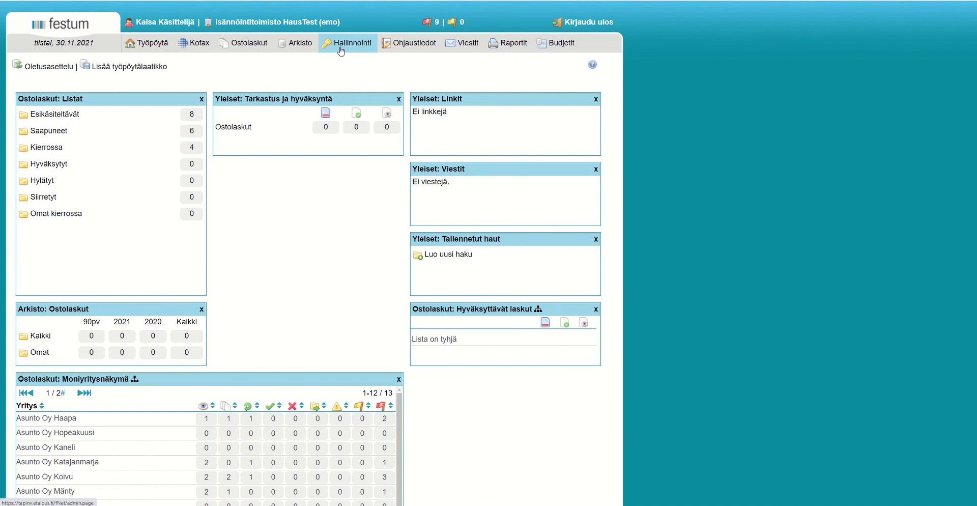
View the list of overdue invoices and return to the desktop
left_click(432, 24)
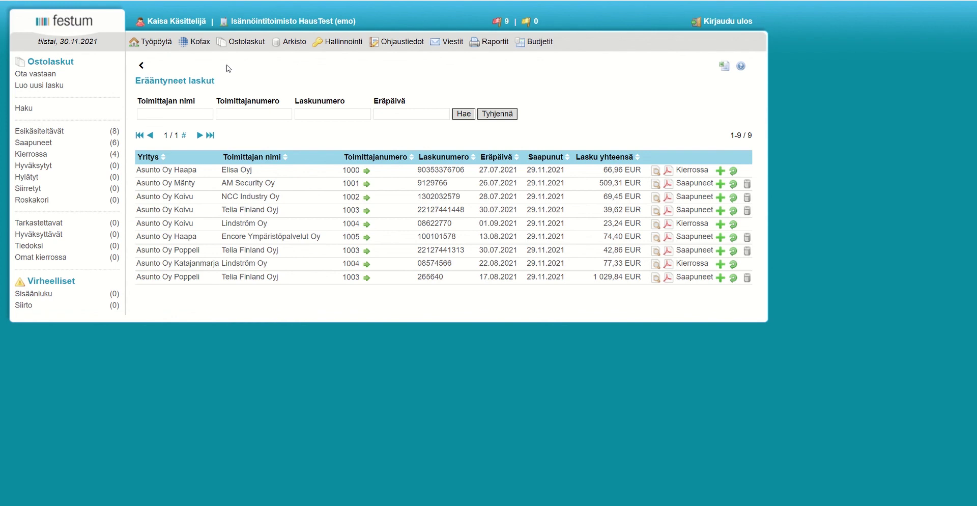
left_click(163, 46)
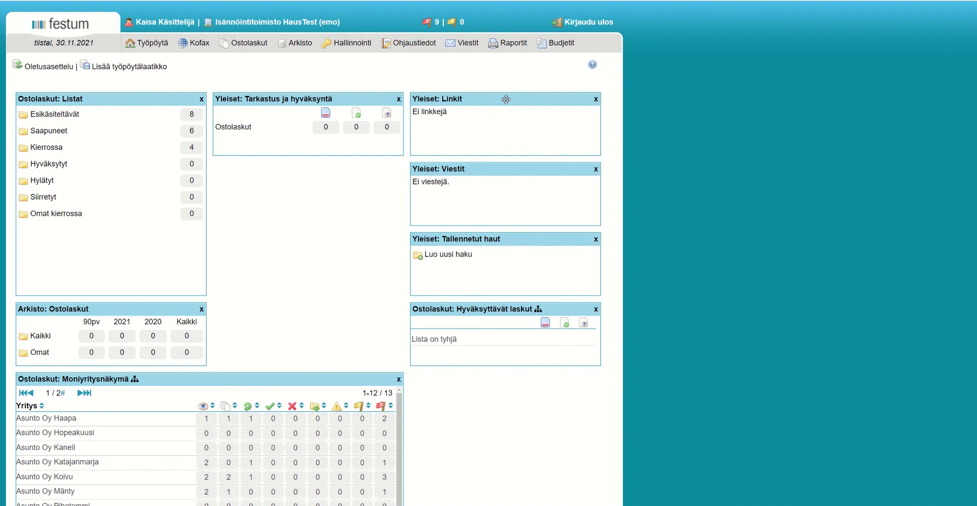
Move the Linkit box below Tarkastus ja hyväksyntä and remove the Viestit box from the desktop
left_click_drag(506, 99, 309, 170)
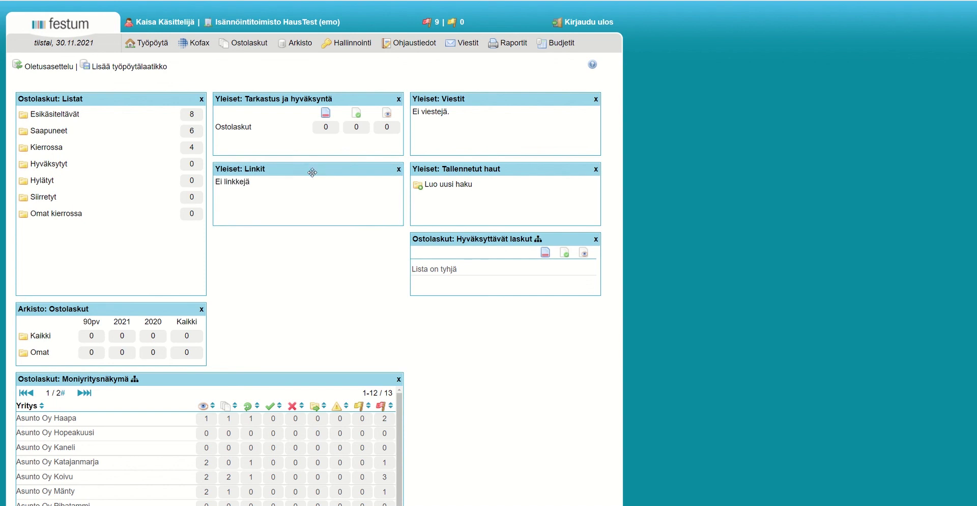
left_click_drag(310, 170, 402, 206)
left_click(595, 99)
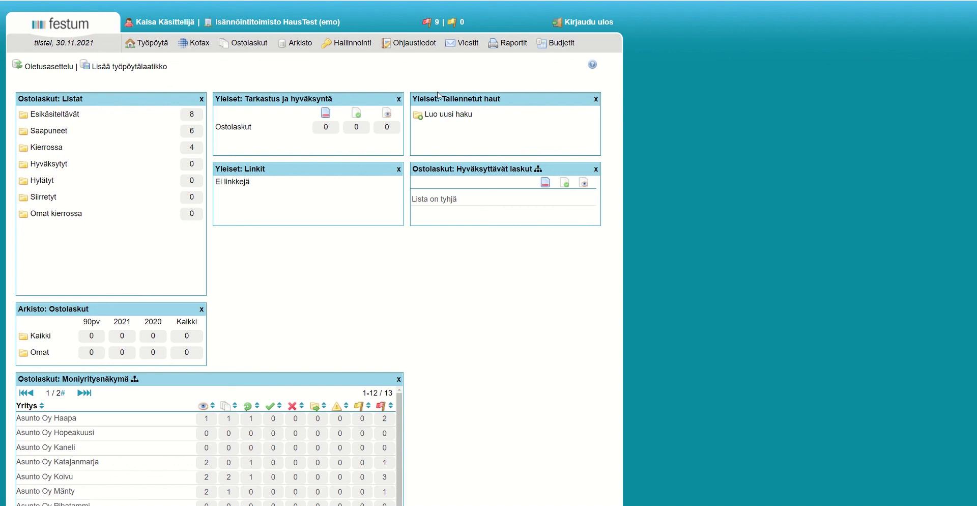
Add the Viestit box to the desktop
left_click(138, 72)
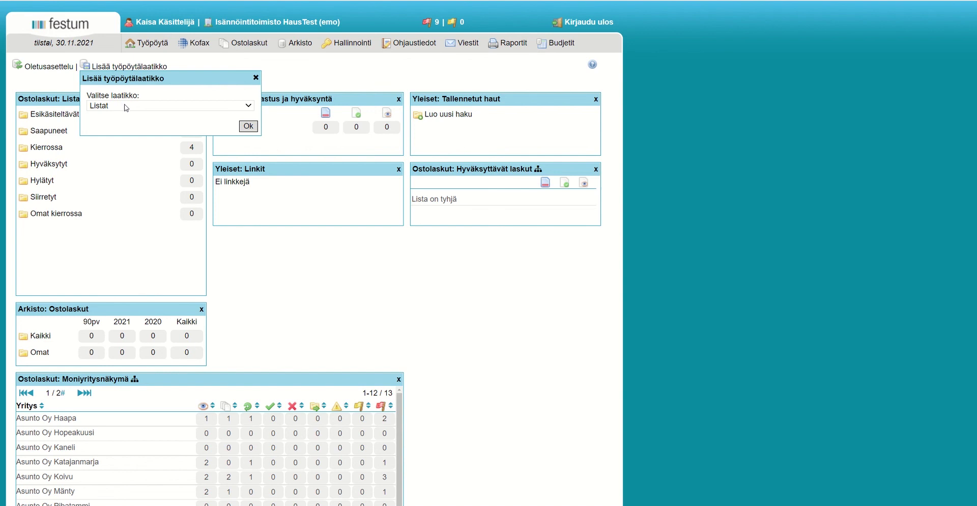
left_click(249, 107)
left_click(248, 127)
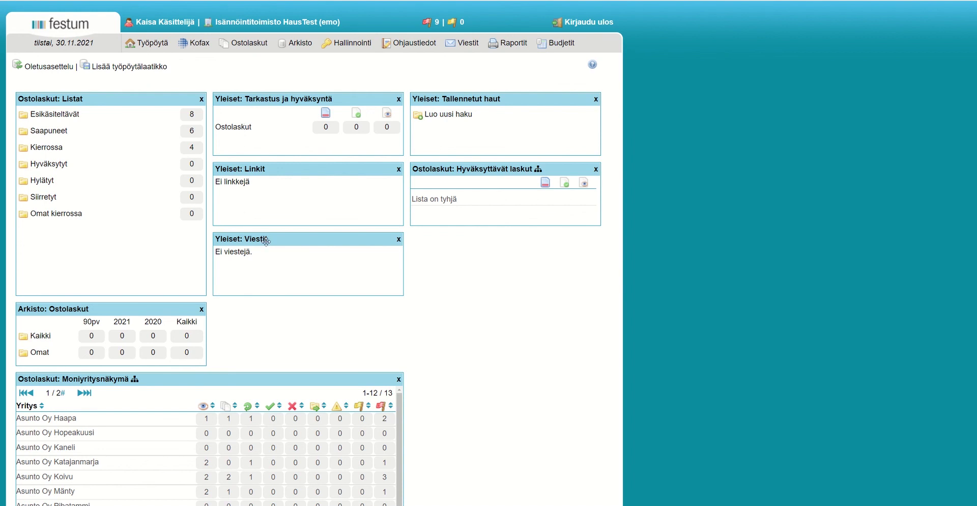
Rearrange the desktop boxes: Viestit under Tallennetut haut, Linkit under Viestit, and Hyväksyttävät laskut under Tarkastus ja hyväksyntä
left_click_drag(284, 238, 491, 168)
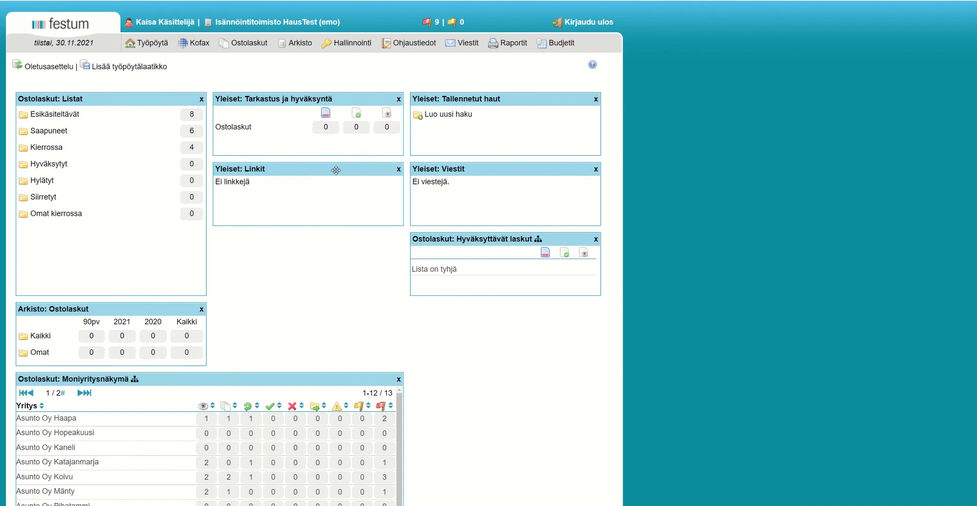
left_click_drag(336, 170, 535, 314)
left_click_drag(548, 239, 359, 169)
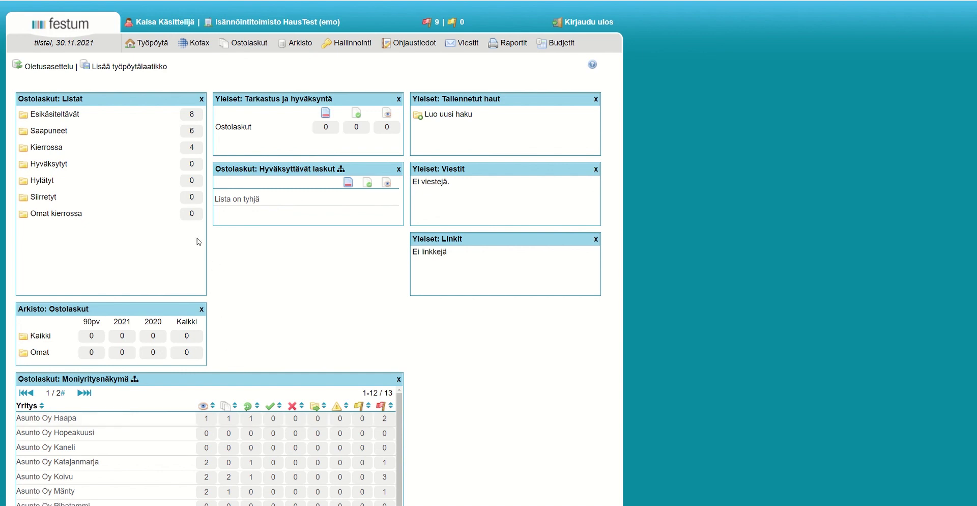
View the Saapuneet invoices of all companies, then those of Asunto Oy Haapa from Moniyritysnäkymä, returning to the desktop after each
left_click(188, 133)
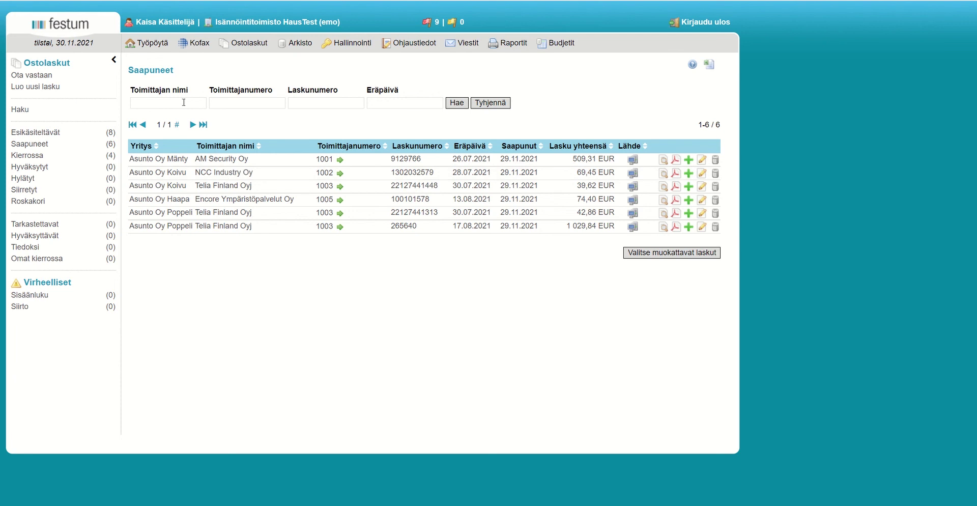
left_click(152, 45)
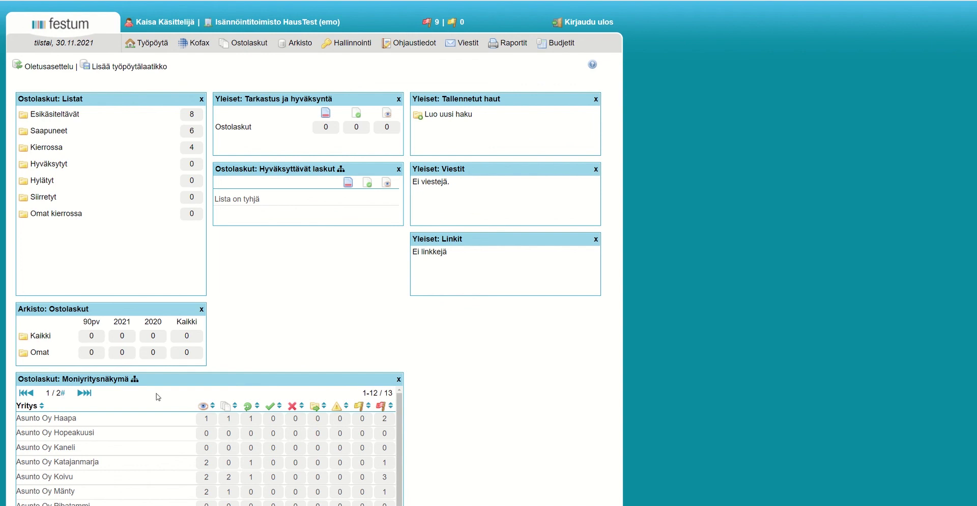
left_click(230, 422)
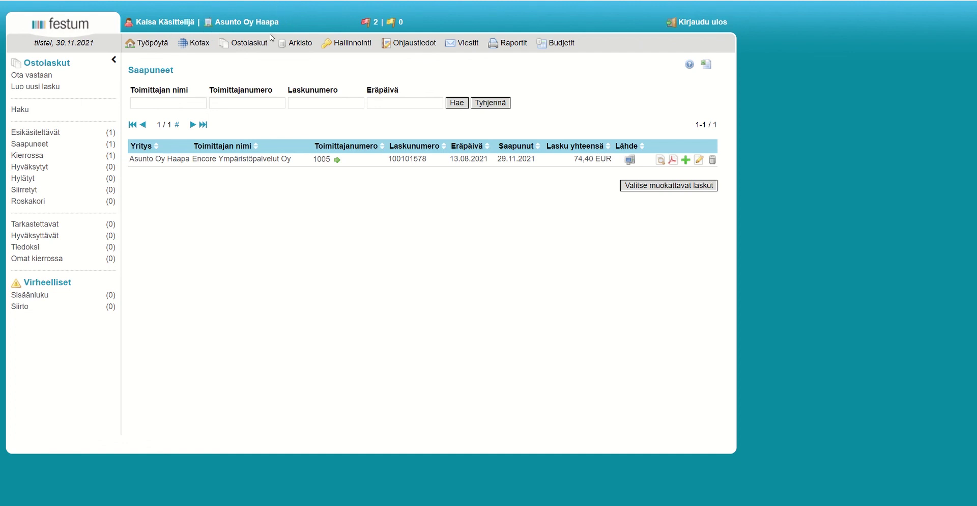
left_click(158, 46)
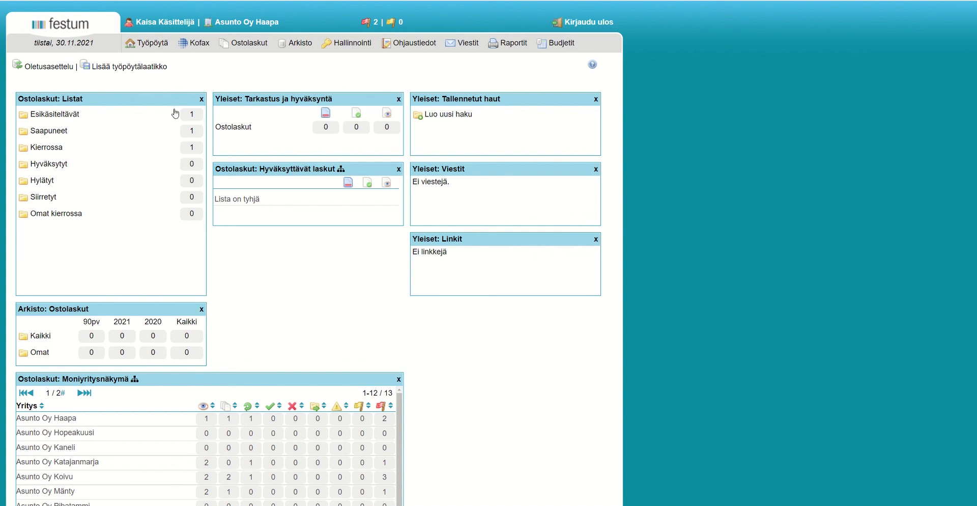
Switch the active company to Isännöintitoimisto HausTest (emo) and view Moniyritysnäkymä and the Hausvise report boxes on the desktop
left_click(233, 28)
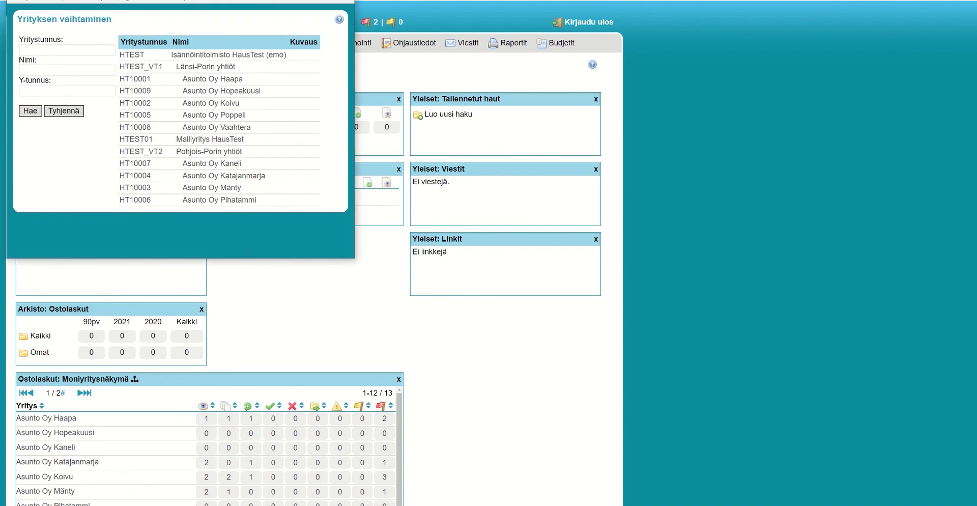
left_click(187, 55)
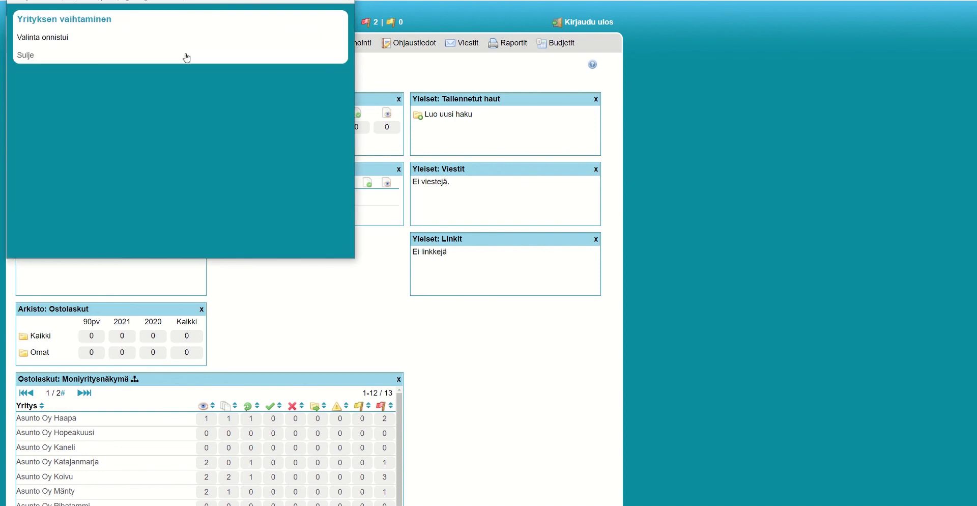
left_click(187, 56)
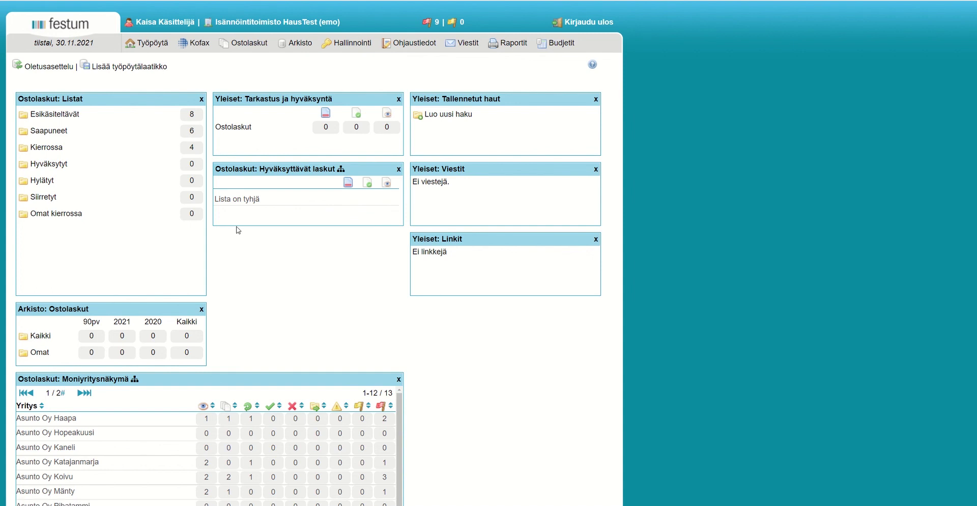
scroll(239, 229, "down", 2)
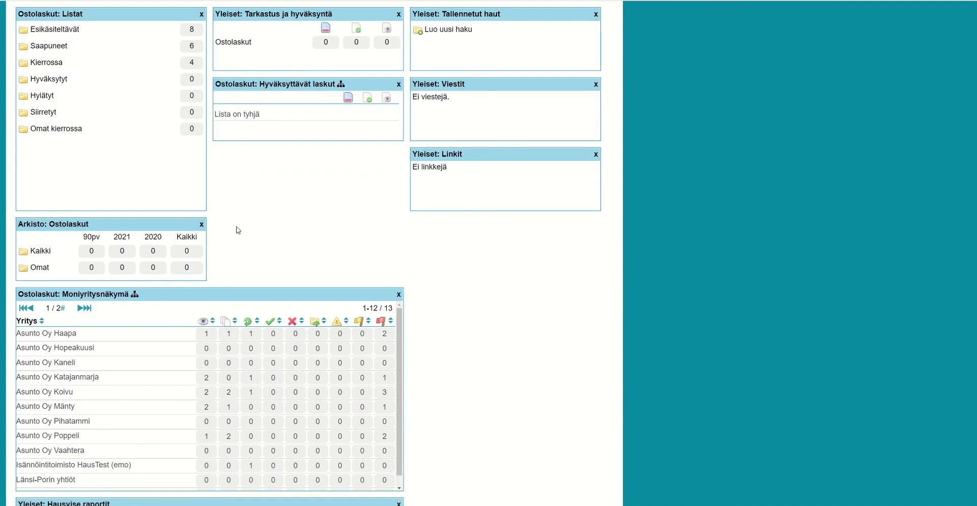
scroll(238, 230, "down", 3)
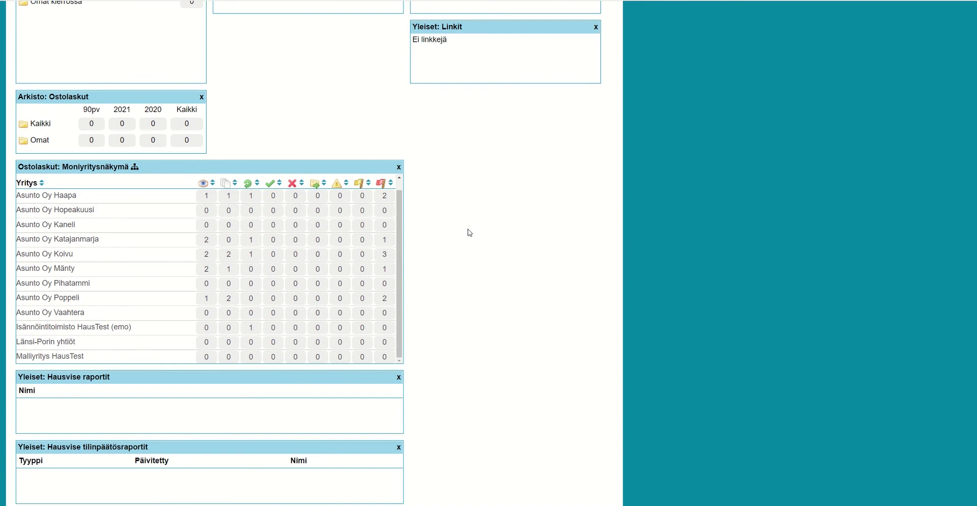
View the Hausvise tilinpäätösraportit and Raportit boxes at the end of the desktop, then return to its beginning
scroll(469, 232, "down", 1)
scroll(469, 232, "down", 1)
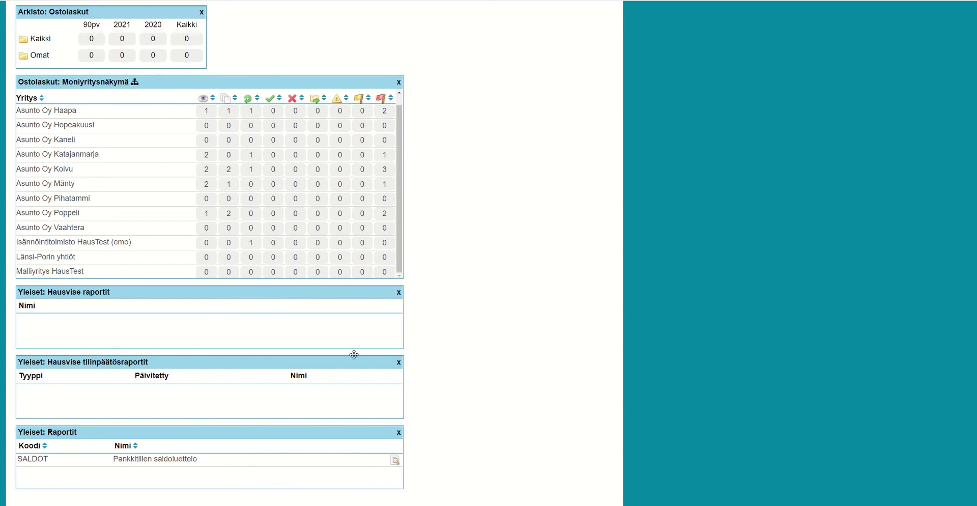
scroll(461, 279, "up", 1)
scroll(461, 279, "up", 5)
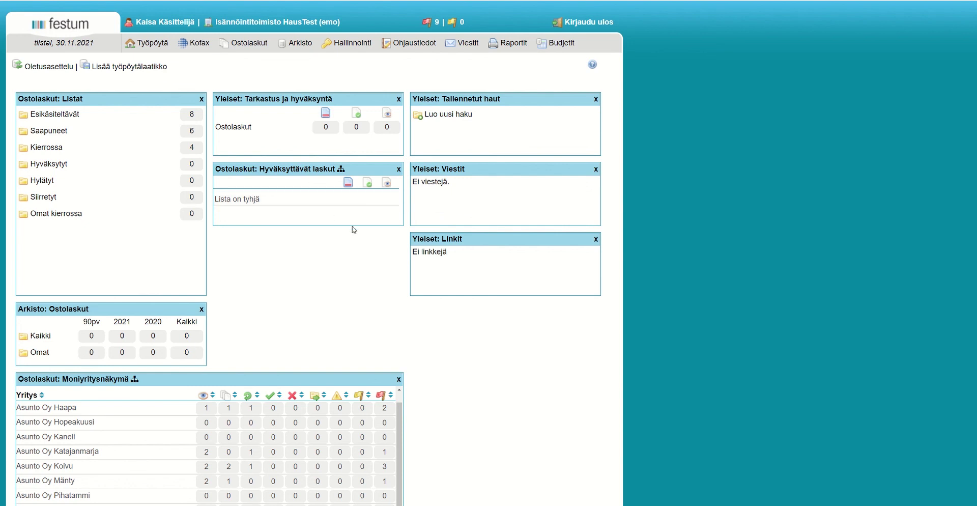
Open the help page for the Työpöytä view, read its desktop instructions, and close the help window
scroll(354, 230, "down", 2)
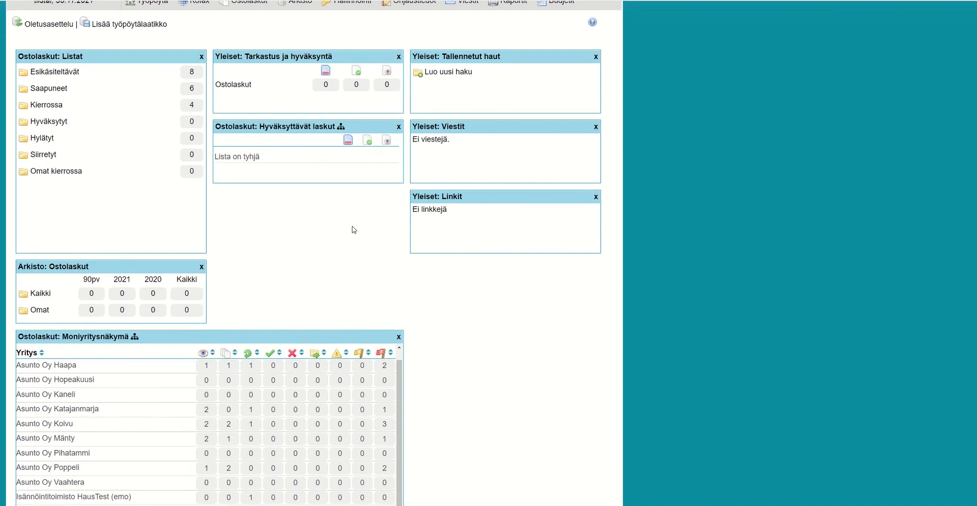
scroll(354, 229, "up", 2)
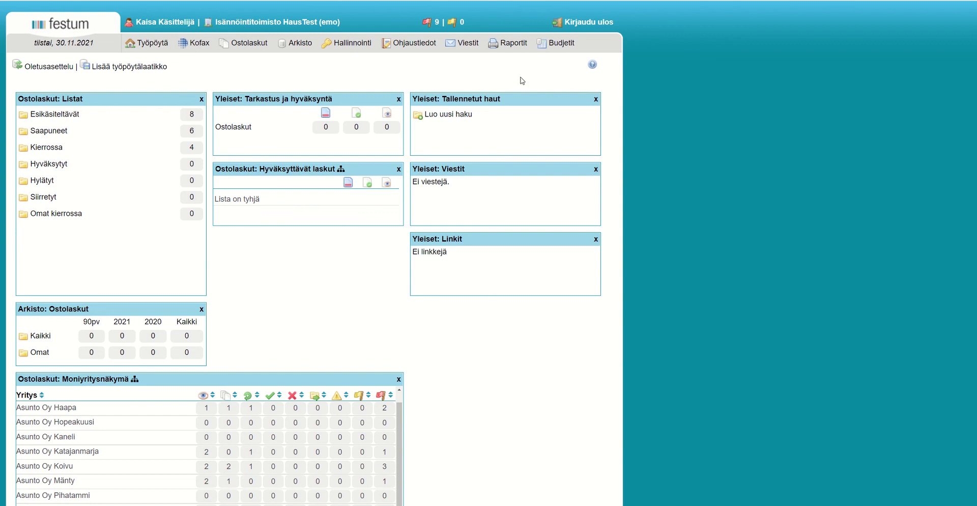
left_click(592, 66)
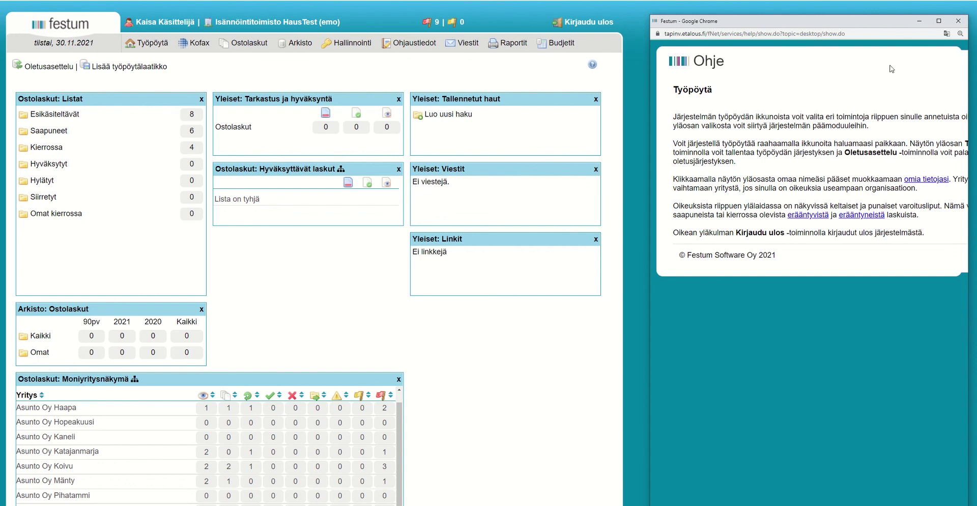
left_click(958, 24)
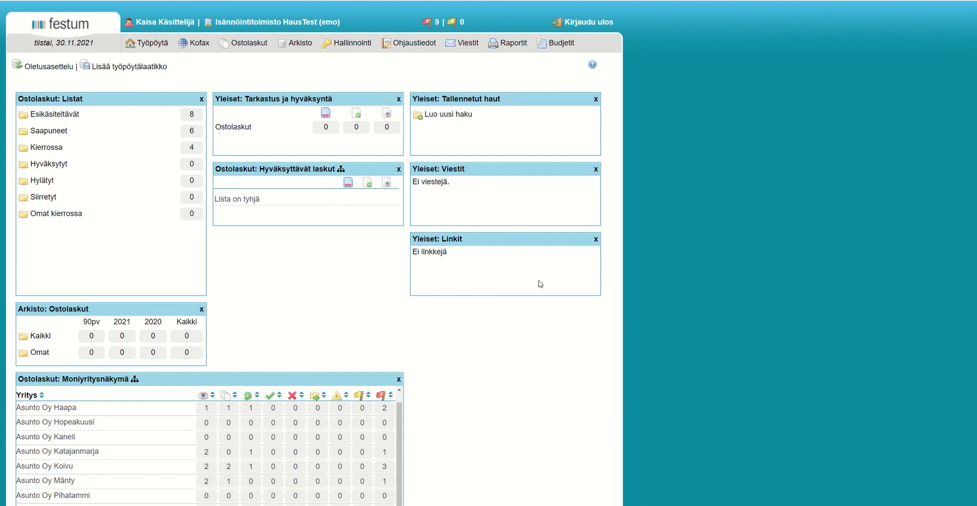
scroll(541, 284, "down", 5)
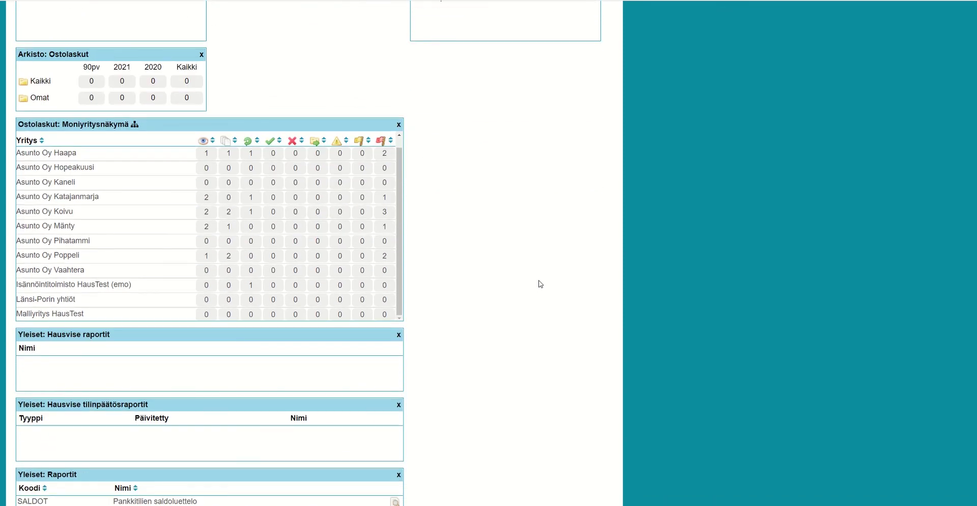
scroll(540, 284, "down", 1)
scroll(540, 283, "up", 2)
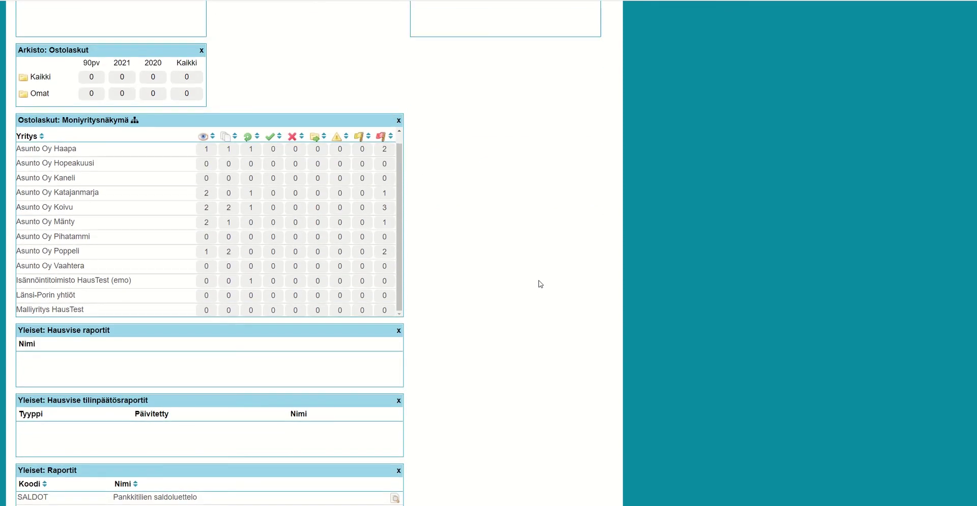
scroll(540, 283, "up", 5)
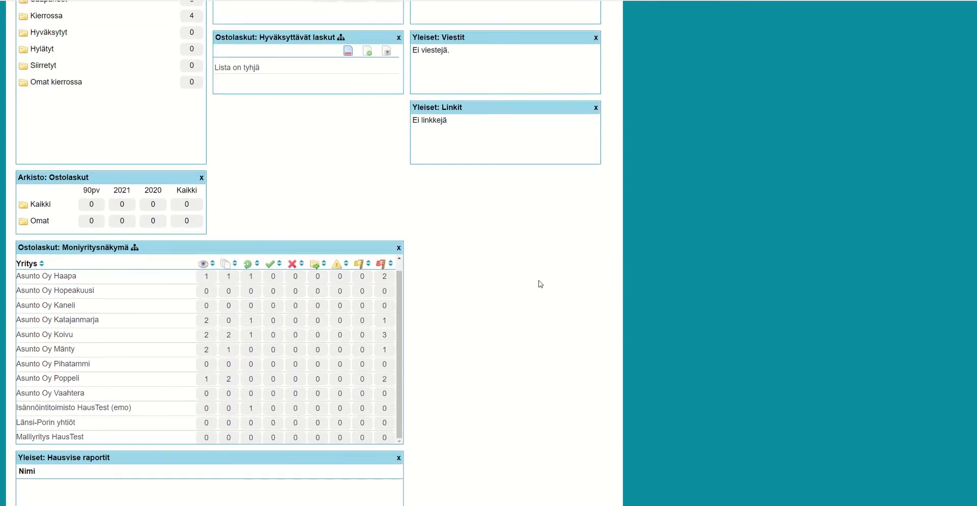